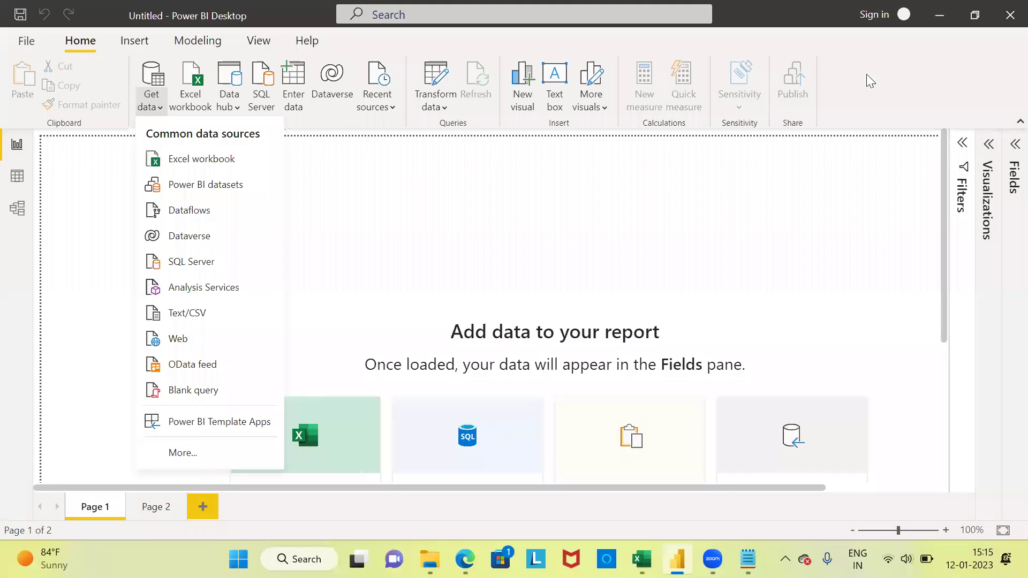
- Close the Get data dropdown so the empty Power BI report page shows
{"action": "left_click", "coordinate": [867, 74]}
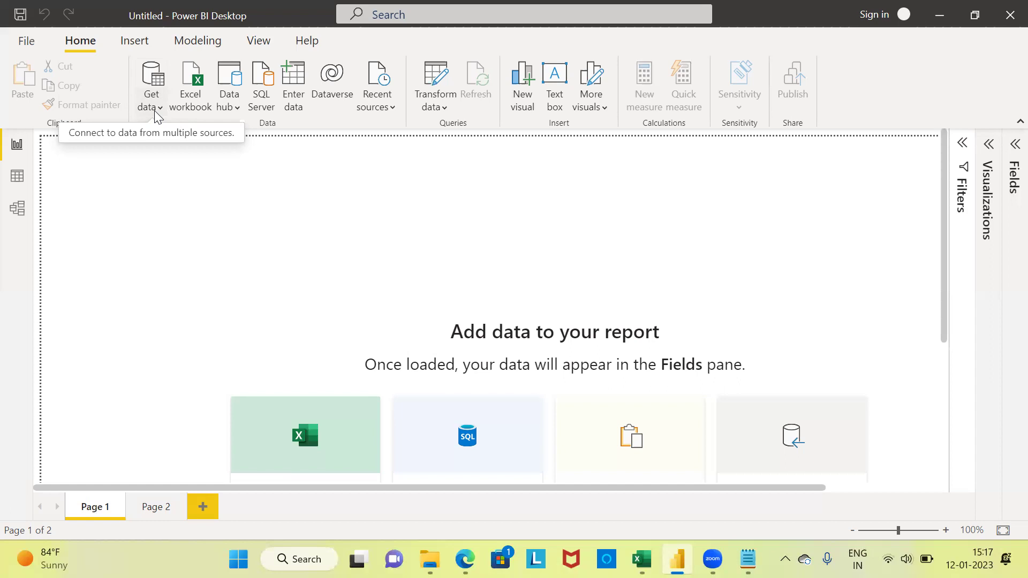
- In Notepad, check where the address, income, inccat, car and carcat header names start in customer data.txt
{"action": "mouse_move", "coordinate": [748, 560]}
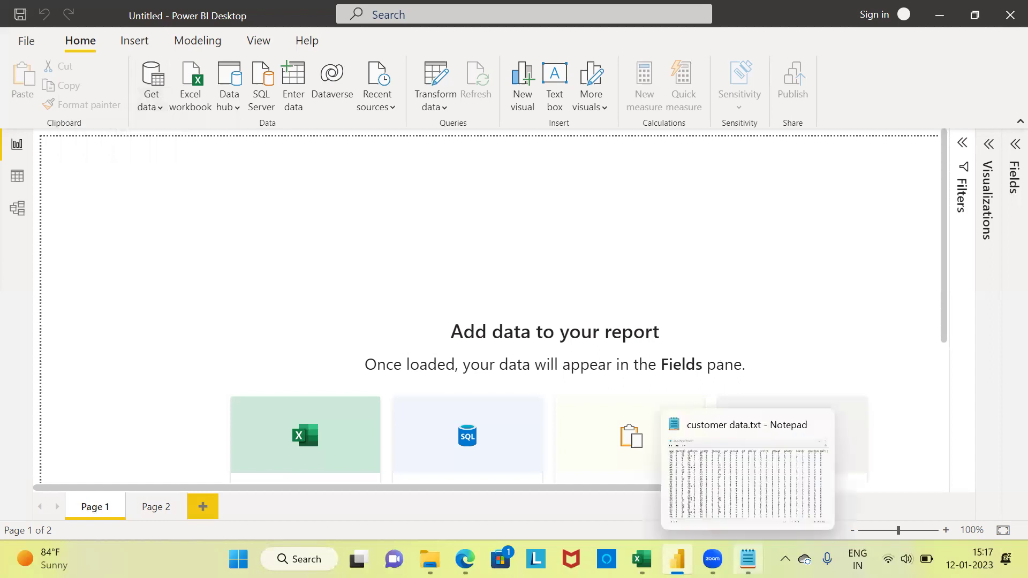
{"action": "left_click", "coordinate": [750, 508]}
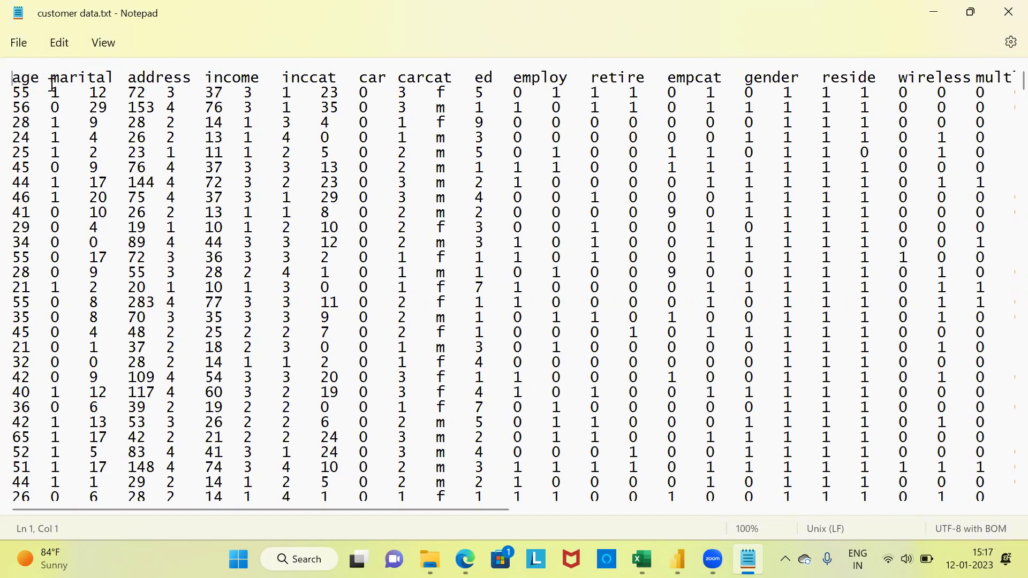
{"action": "left_click", "coordinate": [132, 79]}
{"action": "left_click", "coordinate": [208, 79]}
{"action": "left_click", "coordinate": [283, 79]}
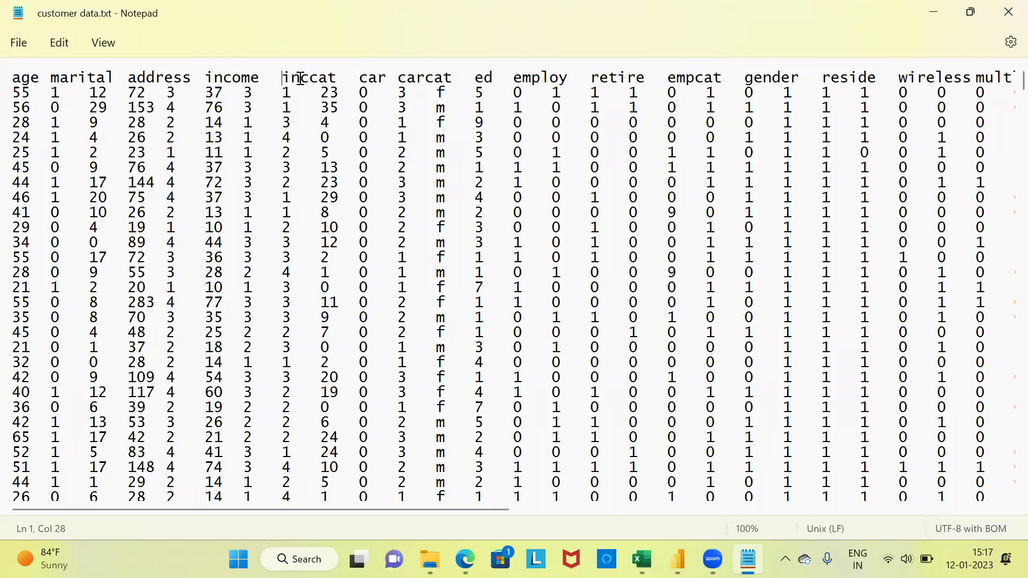
{"action": "left_click", "coordinate": [359, 79]}
{"action": "left_click", "coordinate": [400, 79]}
{"action": "left_click_drag", "start_coordinate": [12, 78], "coordinate": [565, 82]}
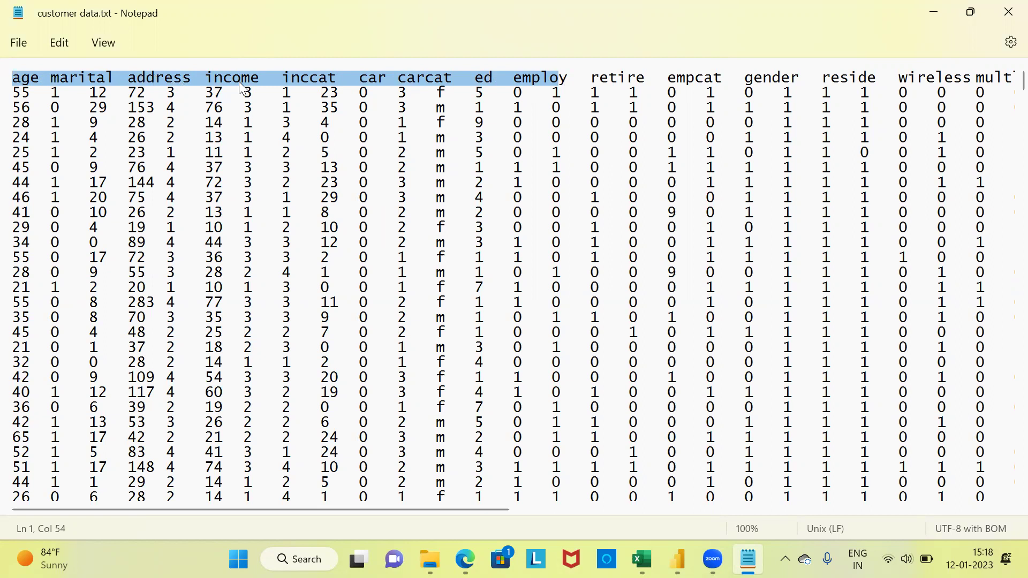
{"action": "left_click", "coordinate": [44, 80]}
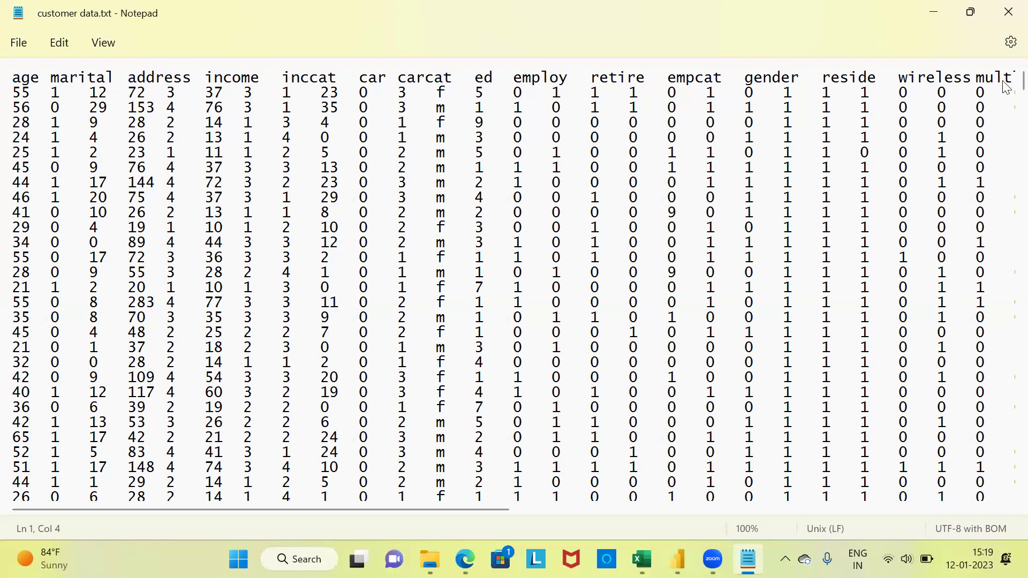
- Scroll through the customer data records, then switch back to the empty Power BI report
{"action": "left_click_drag", "start_coordinate": [1007, 87], "coordinate": [1007, 508]}
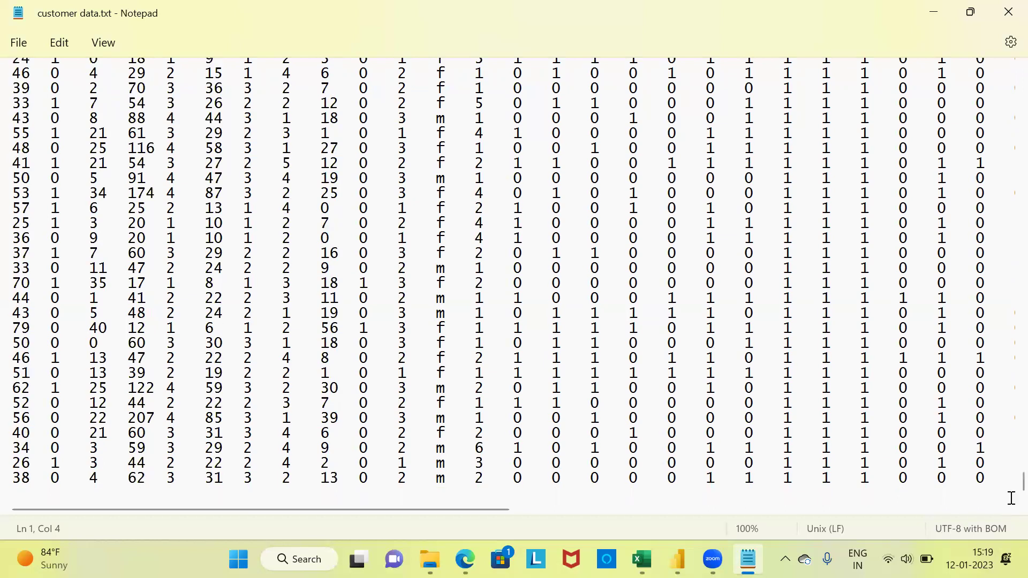
{"action": "scroll", "coordinate": [1007, 340], "scroll_direction": "up", "scroll_amount": 10}
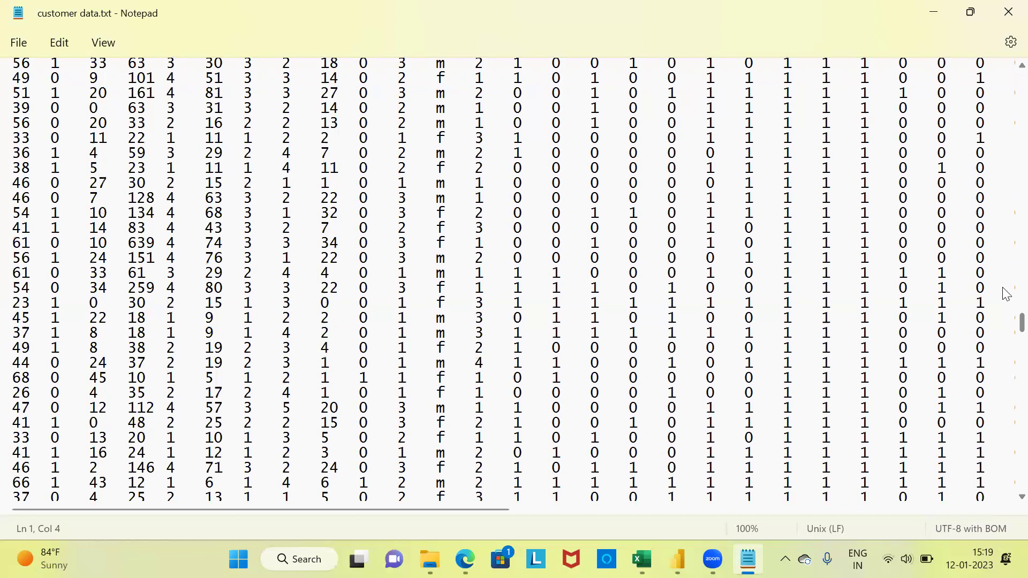
{"action": "scroll", "coordinate": [1007, 294], "scroll_direction": "up", "scroll_amount": 20}
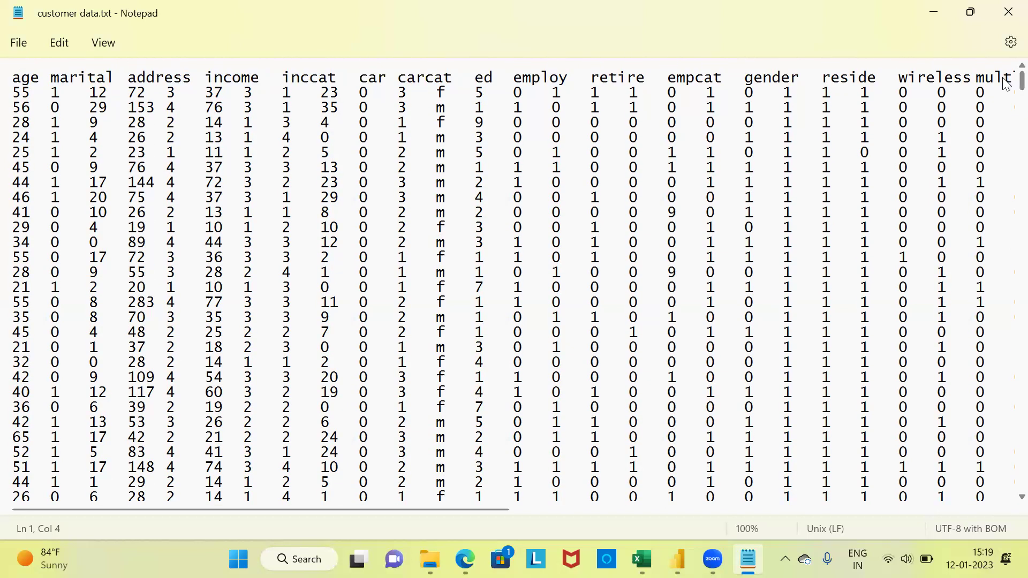
{"action": "scroll", "coordinate": [1007, 83], "scroll_direction": "down", "scroll_amount": 3}
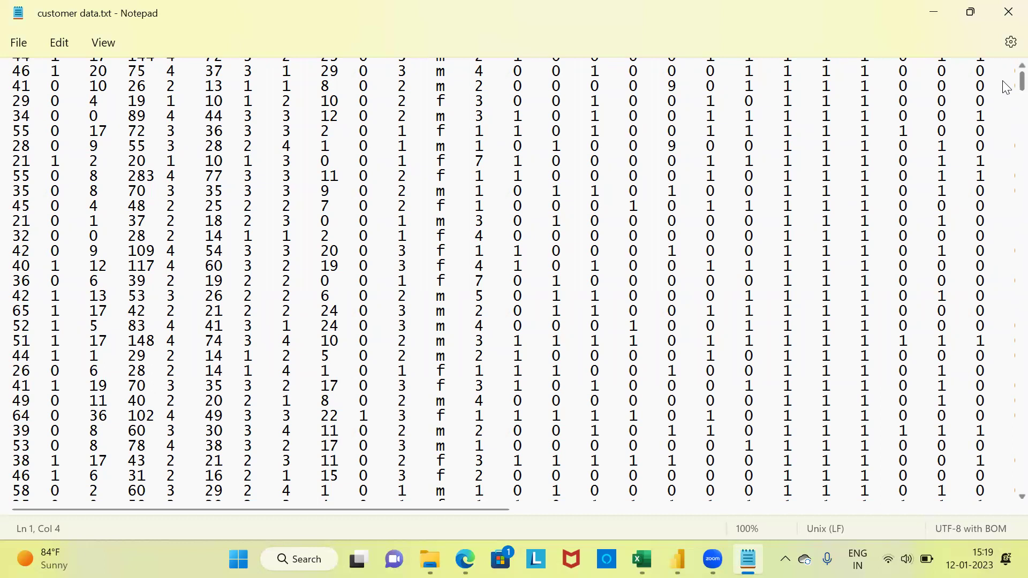
{"action": "scroll", "coordinate": [1007, 87], "scroll_direction": "up", "scroll_amount": 3}
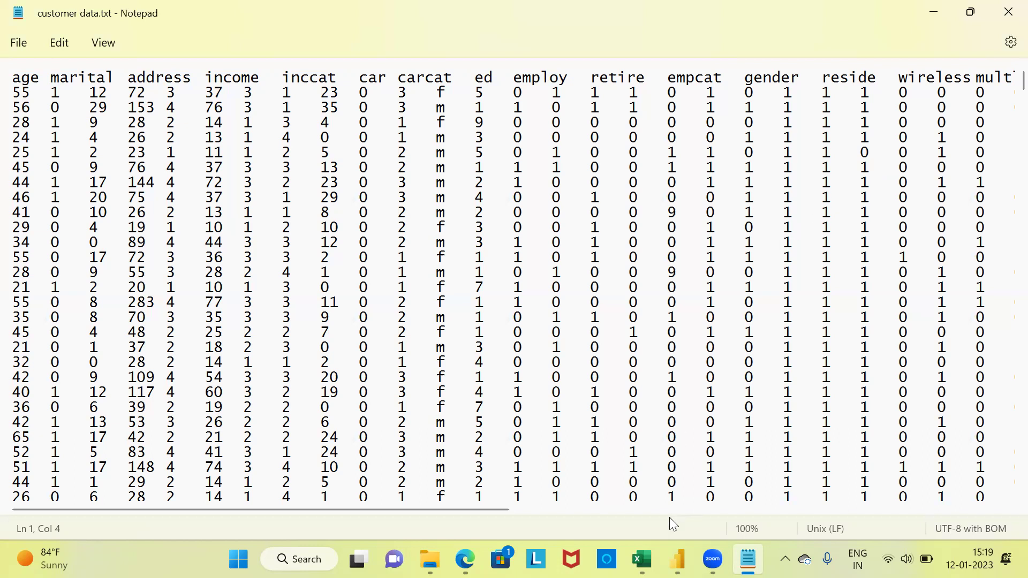
{"action": "mouse_move", "coordinate": [678, 560]}
{"action": "left_click", "coordinate": [661, 477]}
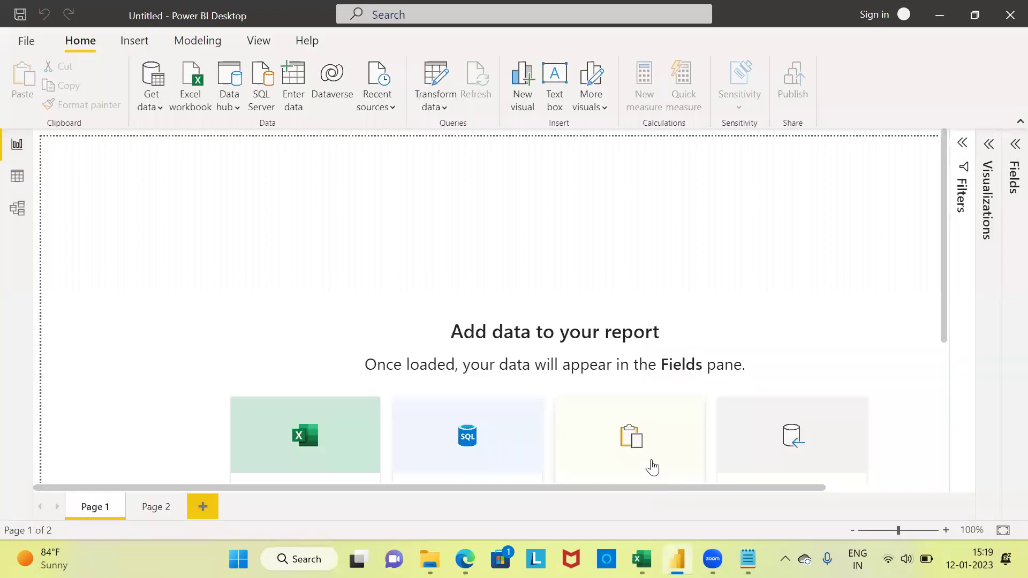
- Show the Get data list of common sources on the Home ribbon
{"action": "left_click", "coordinate": [159, 108]}
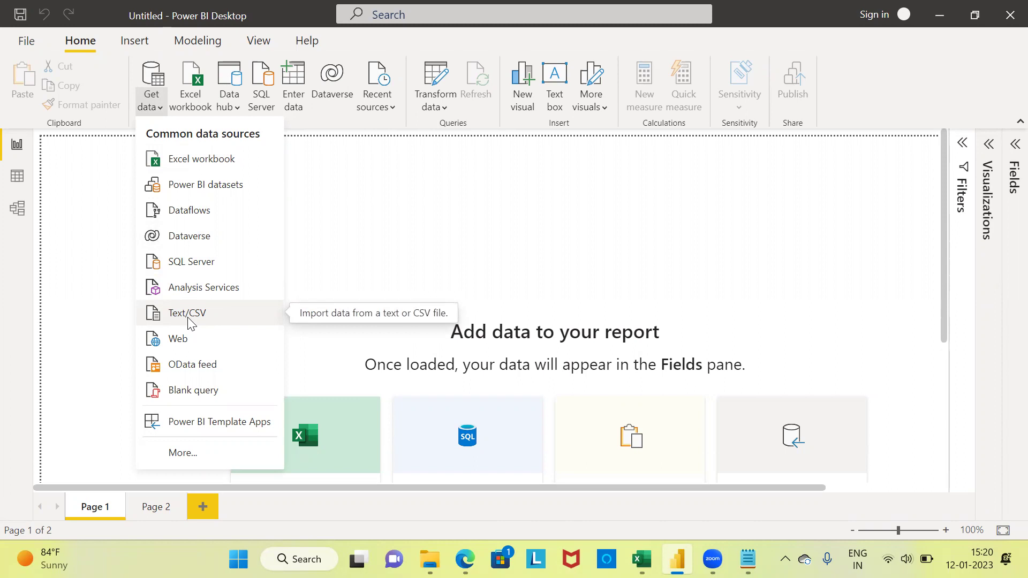
- Import via Text/CSV, opening customer data.txt from the Desktop's Training folder
{"action": "left_click", "coordinate": [188, 320]}
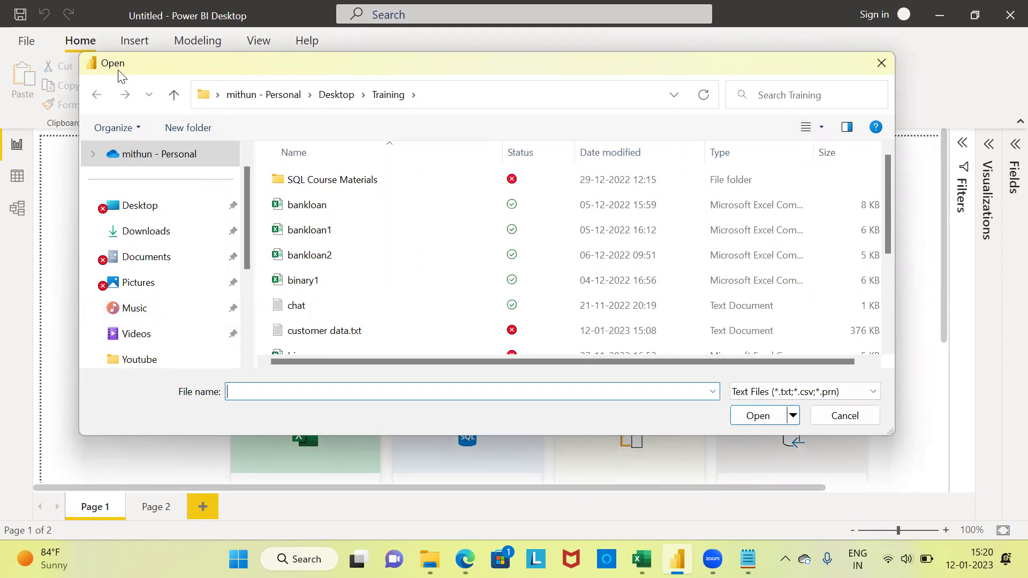
{"action": "left_click", "coordinate": [158, 209]}
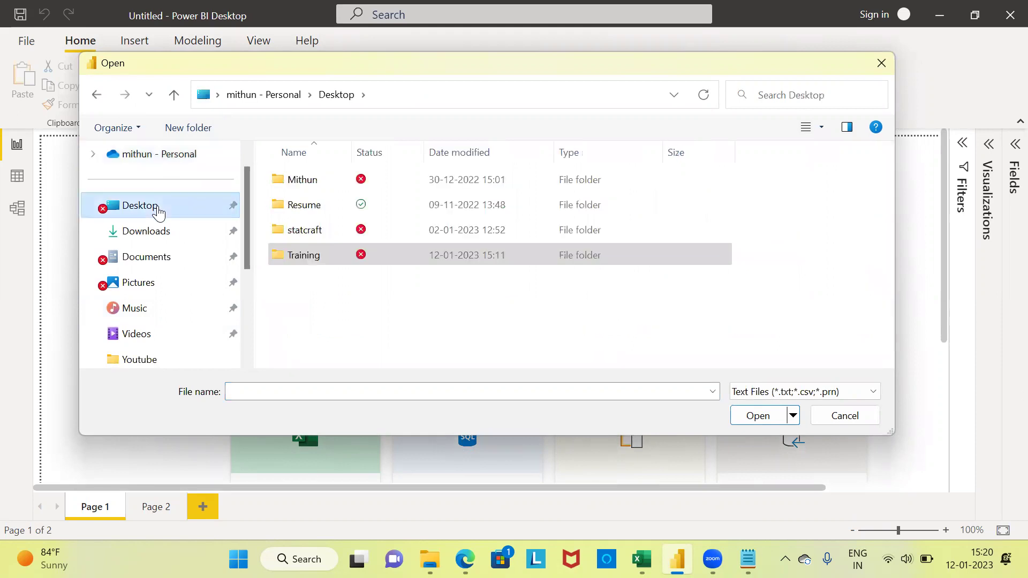
{"action": "left_click", "coordinate": [291, 257]}
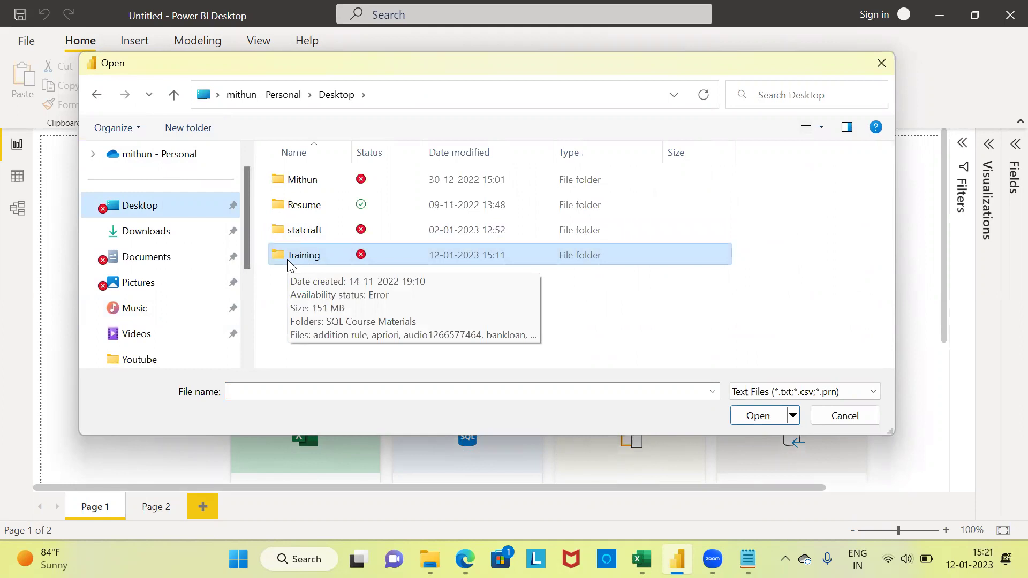
{"action": "double_click", "coordinate": [289, 256]}
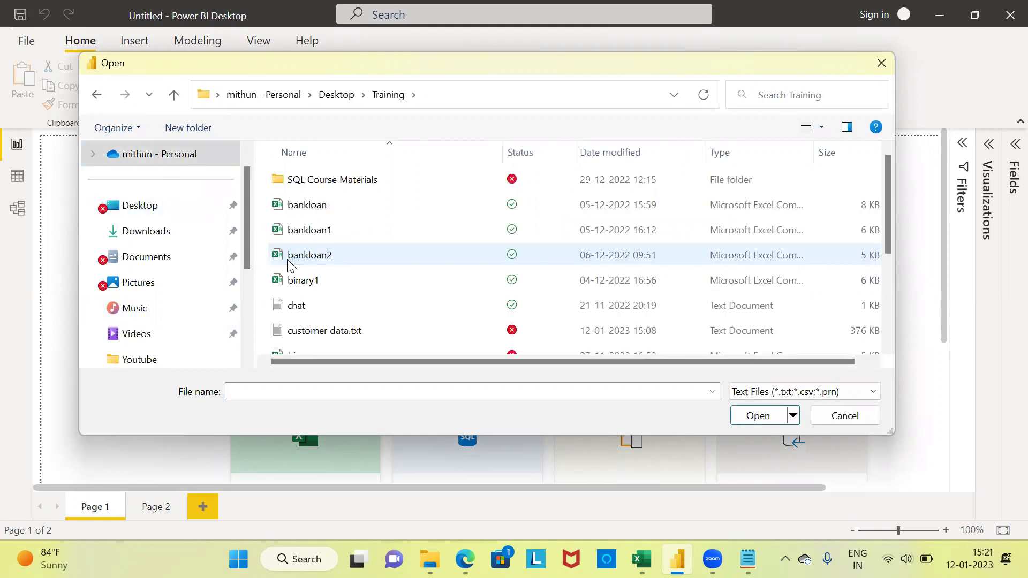
{"action": "left_click", "coordinate": [313, 339]}
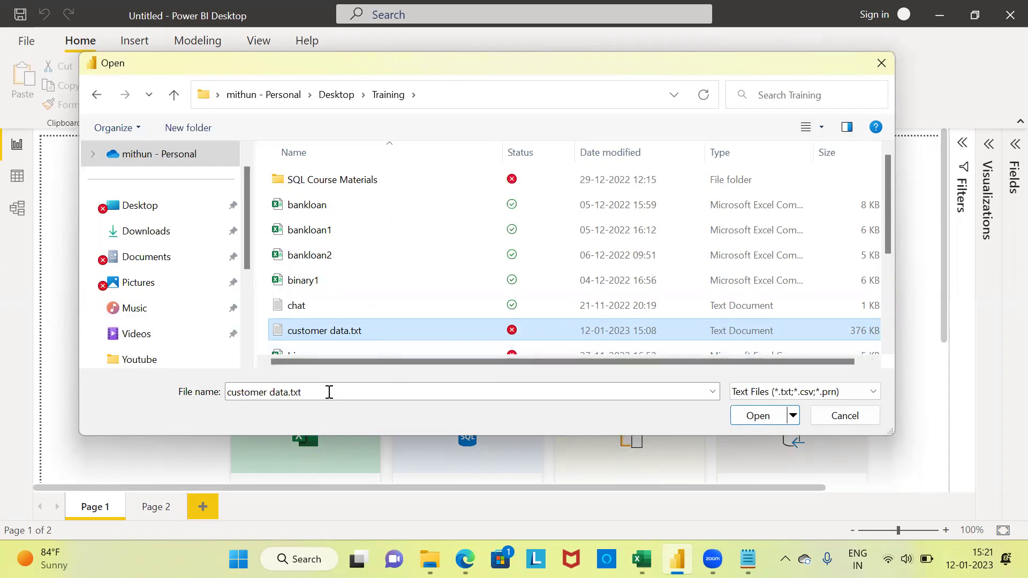
{"action": "left_click", "coordinate": [757, 420]}
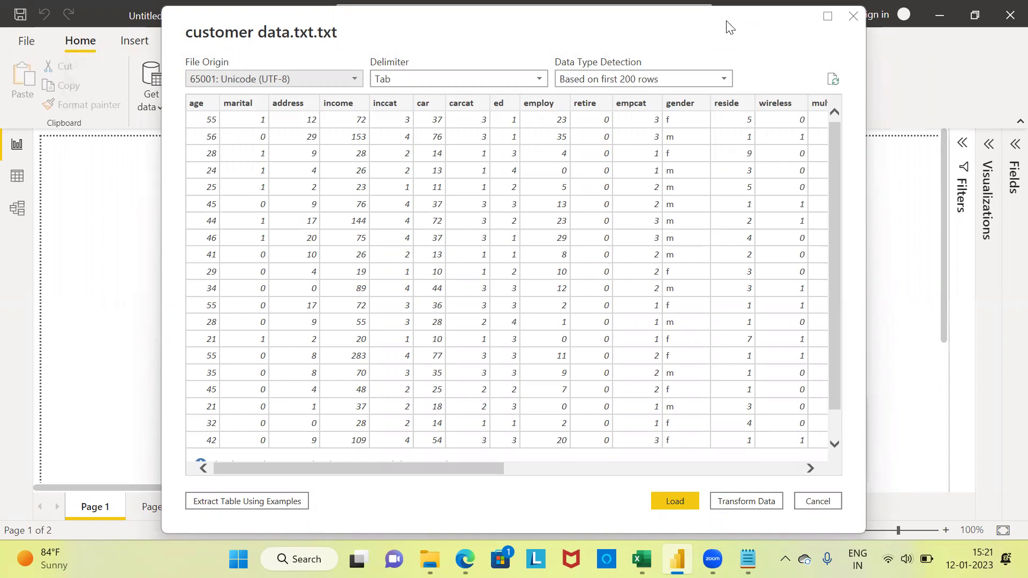
{"action": "left_click_drag", "start_coordinate": [729, 27], "coordinate": [699, 37]}
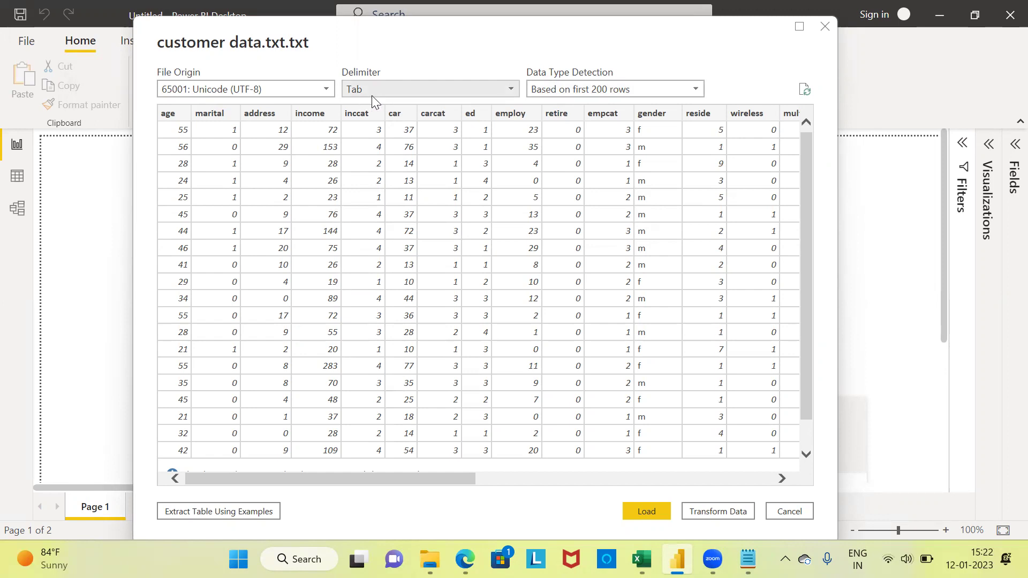
{"action": "left_click", "coordinate": [510, 92]}
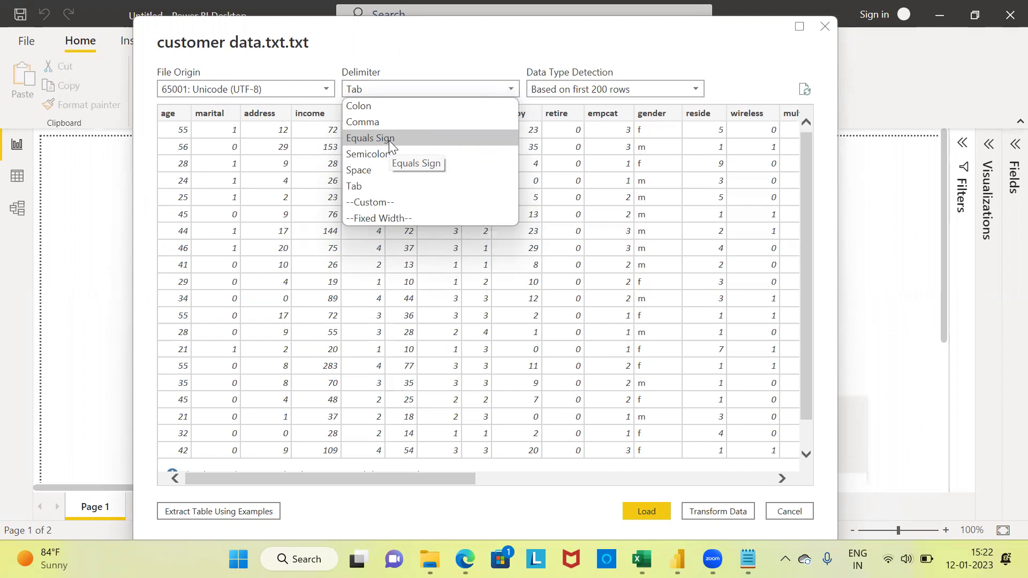
{"action": "left_click", "coordinate": [364, 186]}
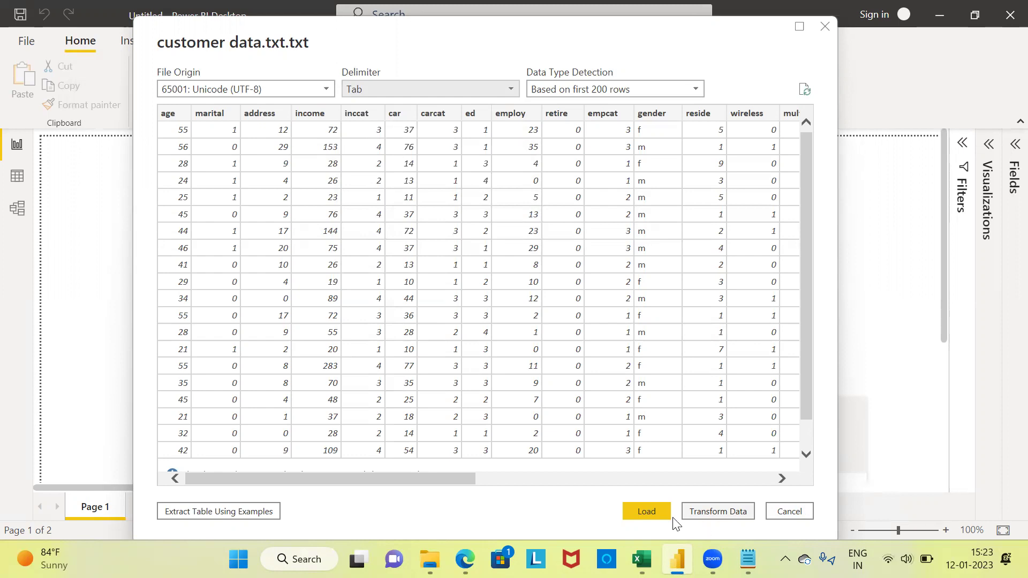
- Load the previewed customer data.txt into the report as the customer data txt table
{"action": "left_click", "coordinate": [646, 511]}
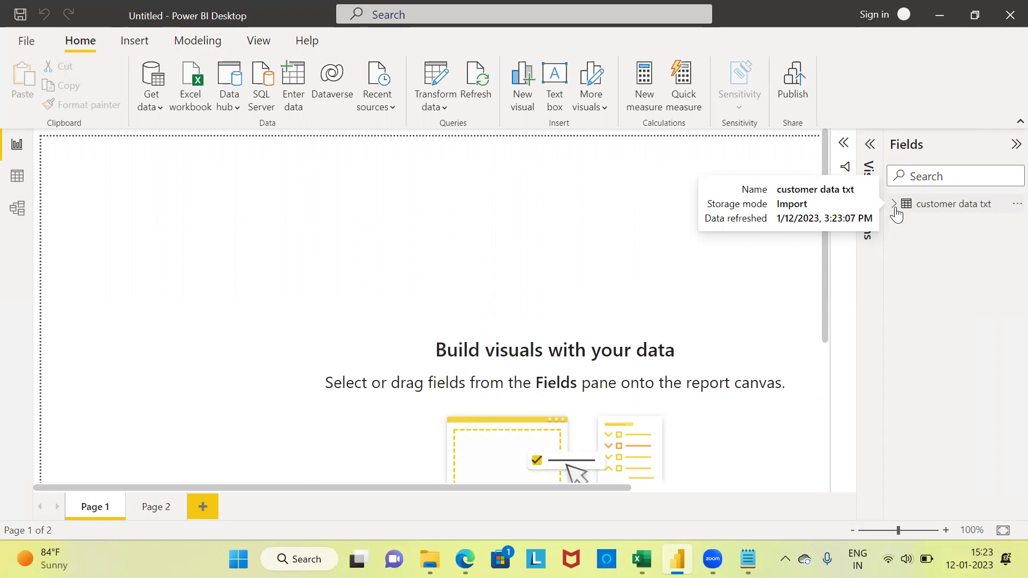
- Expand customer data txt in the Fields pane and browse fields from address and age to multline
{"action": "left_click", "coordinate": [894, 204]}
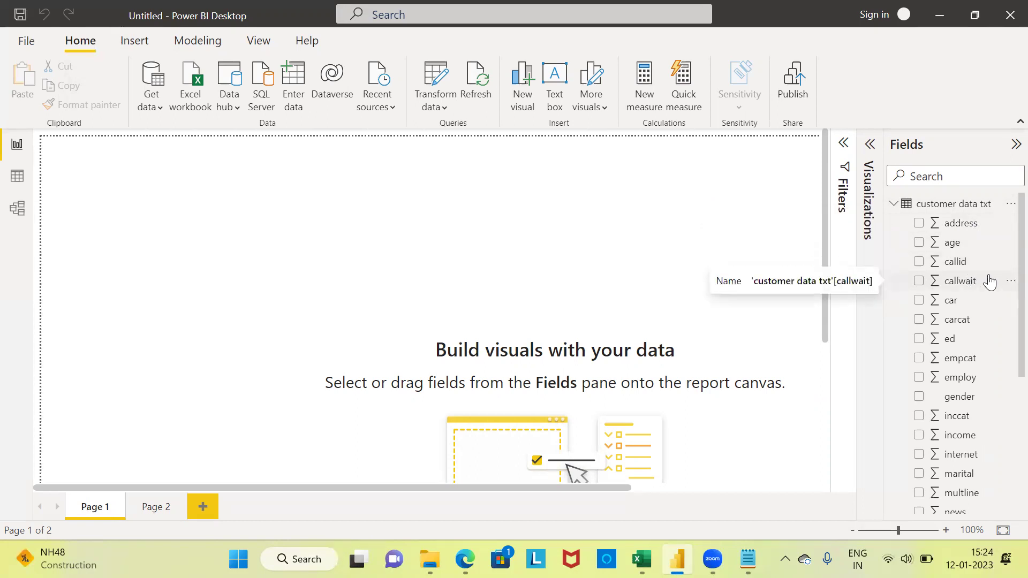
{"action": "scroll", "coordinate": [1006, 262], "scroll_direction": "down", "scroll_amount": 5}
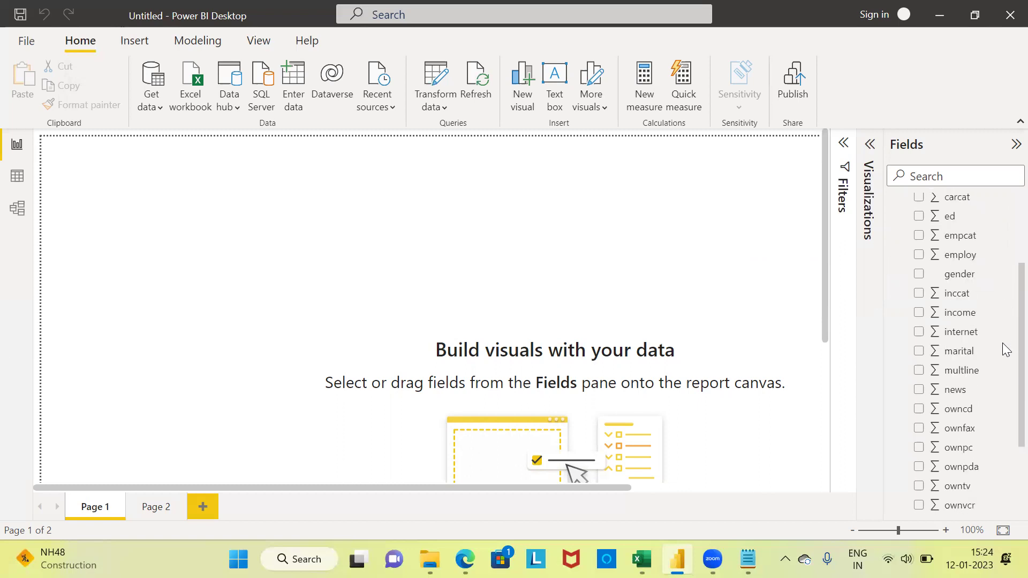
{"action": "scroll", "coordinate": [1005, 327], "scroll_direction": "up", "scroll_amount": 5}
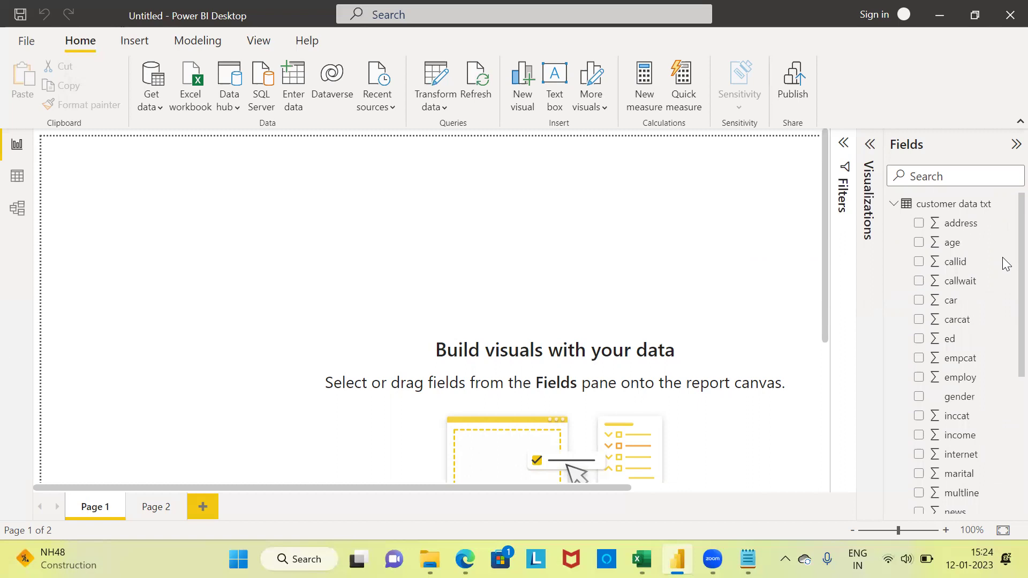
{"action": "scroll", "coordinate": [1005, 284], "scroll_direction": "down", "scroll_amount": 3}
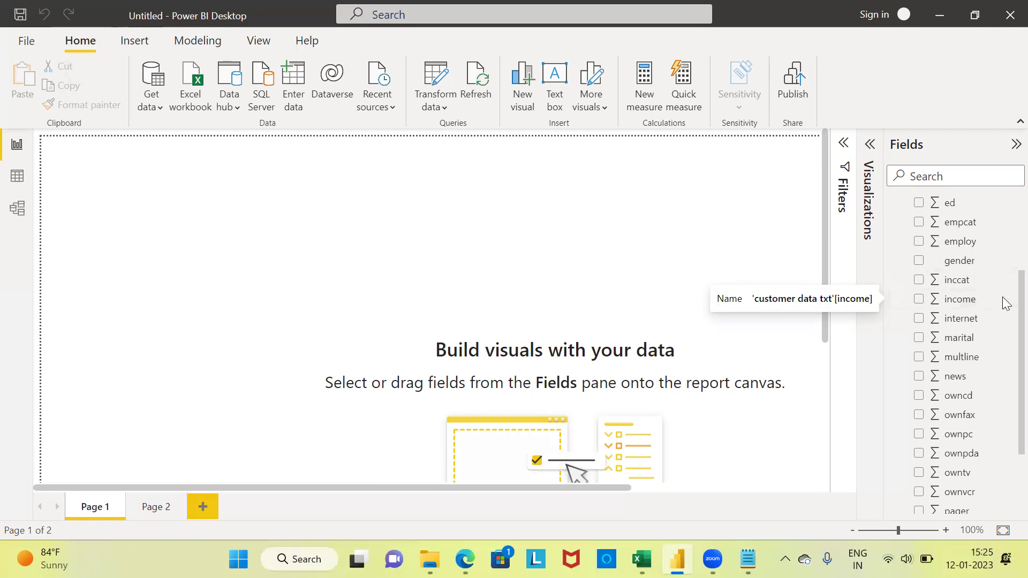
{"action": "scroll", "coordinate": [1003, 305], "scroll_direction": "up", "scroll_amount": 5}
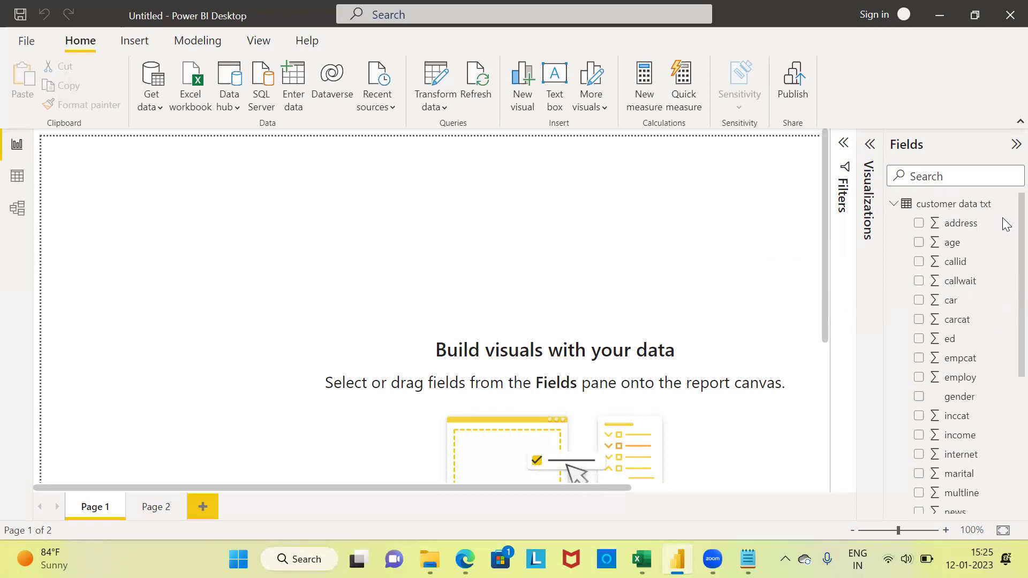
- Collapse the customer data txt table in the Fields pane to hide its fields
{"action": "left_click", "coordinate": [894, 204]}
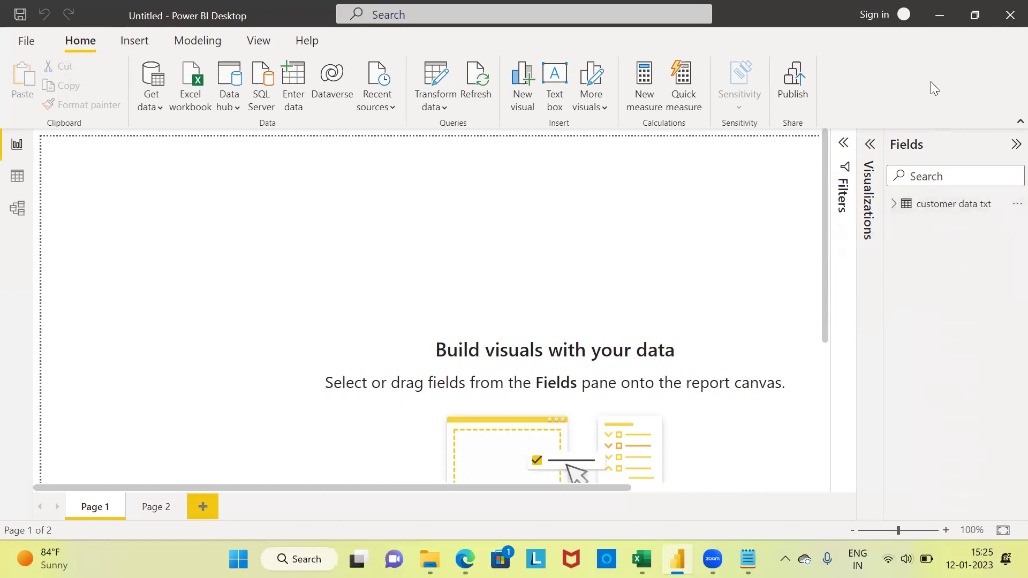